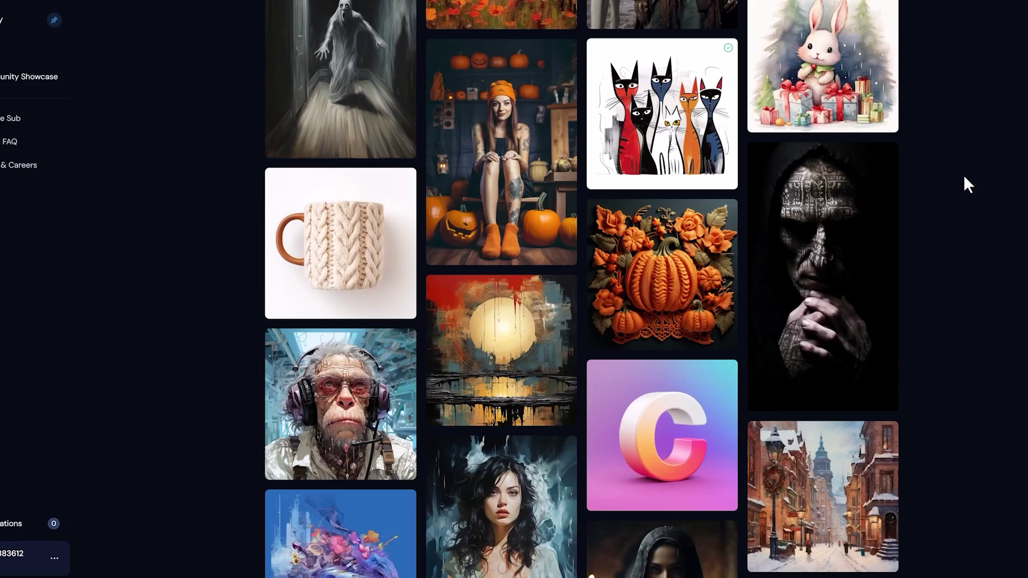
- Scroll further down through the Community Showcase images on the Midjourney website
scroll(966, 185, down, 5)
scroll(963, 177, down, 6)
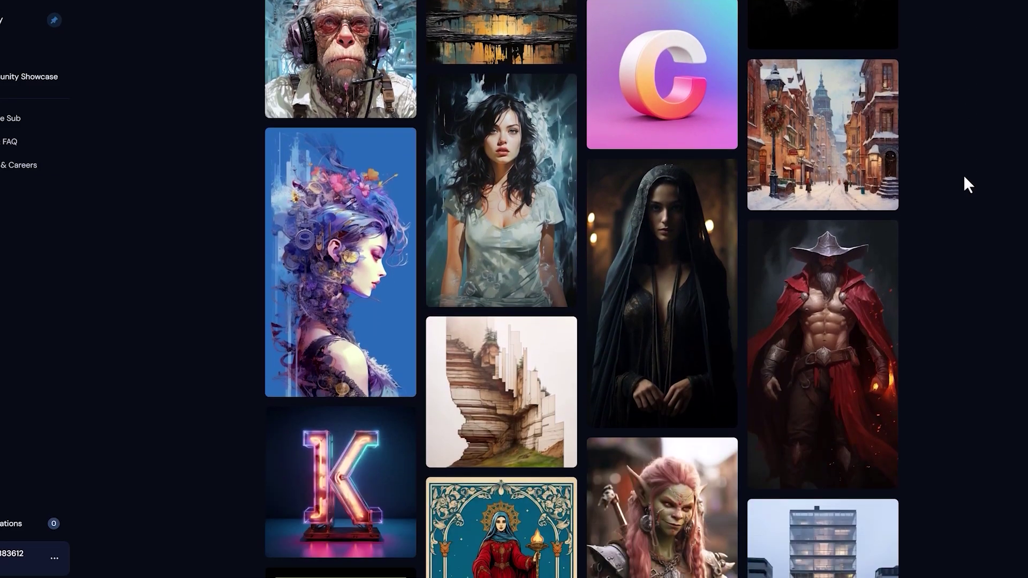
scroll(963, 176, down, 7)
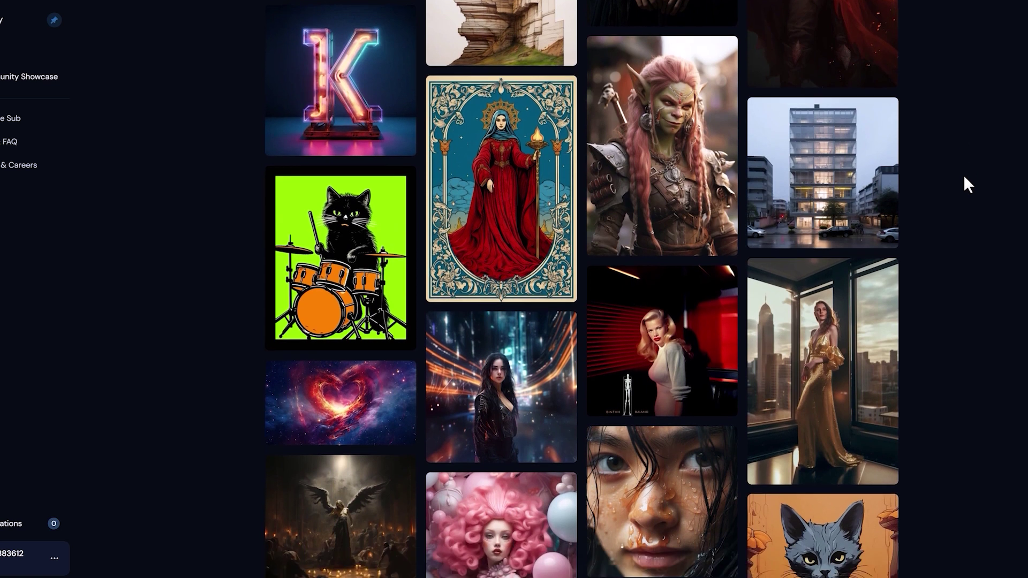
scroll(963, 177, down, 5)
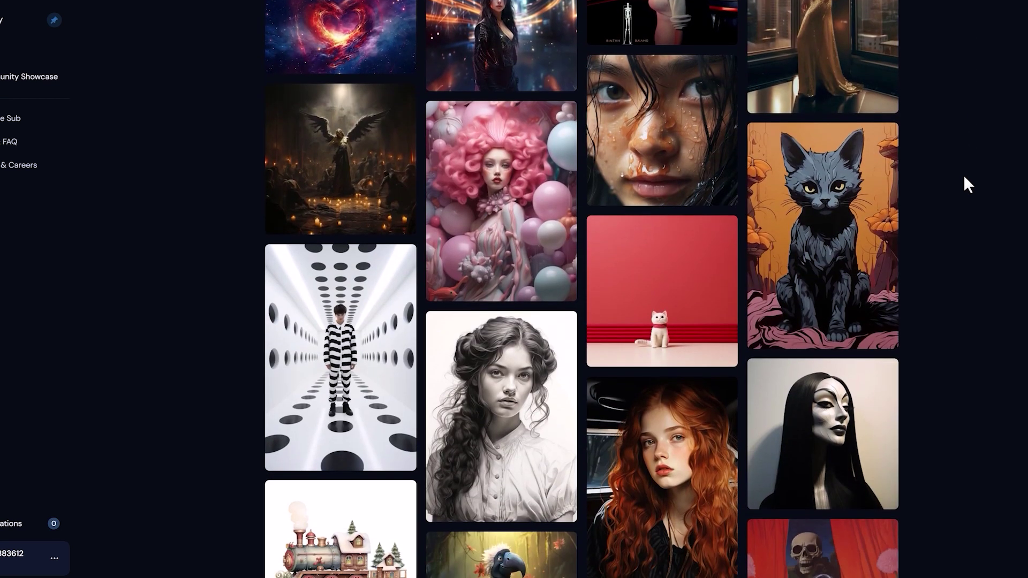
scroll(963, 178, down, 6)
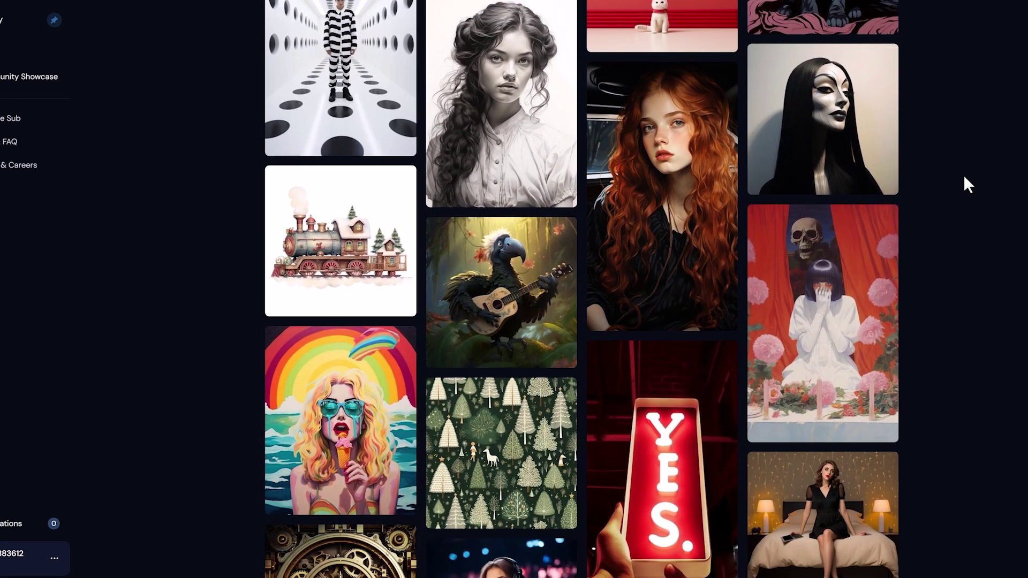
scroll(964, 182, down, 3)
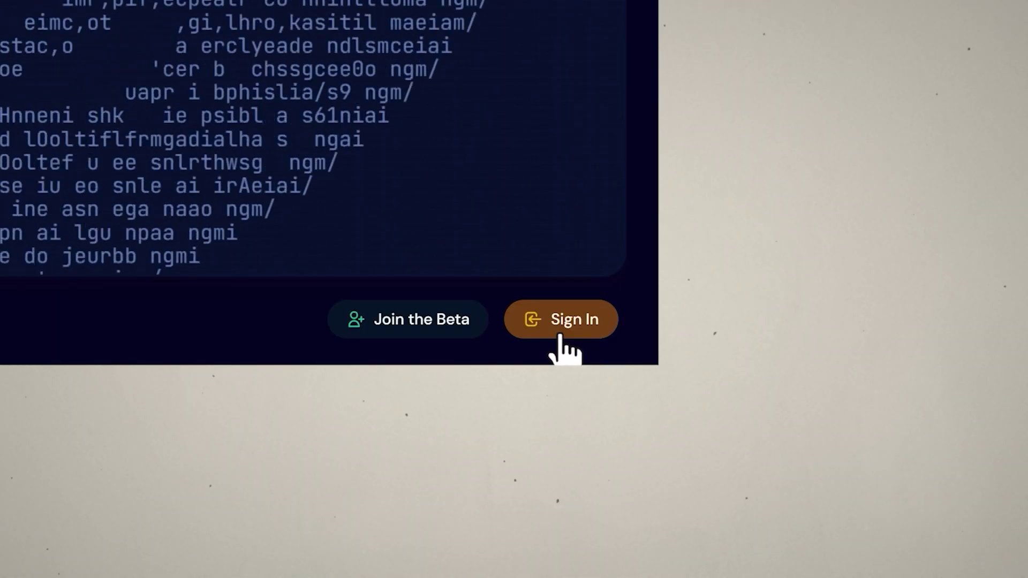
- Go through Sign In, then Join the Beta to reach the Discord invite to the Midjourney server
click(560, 321)
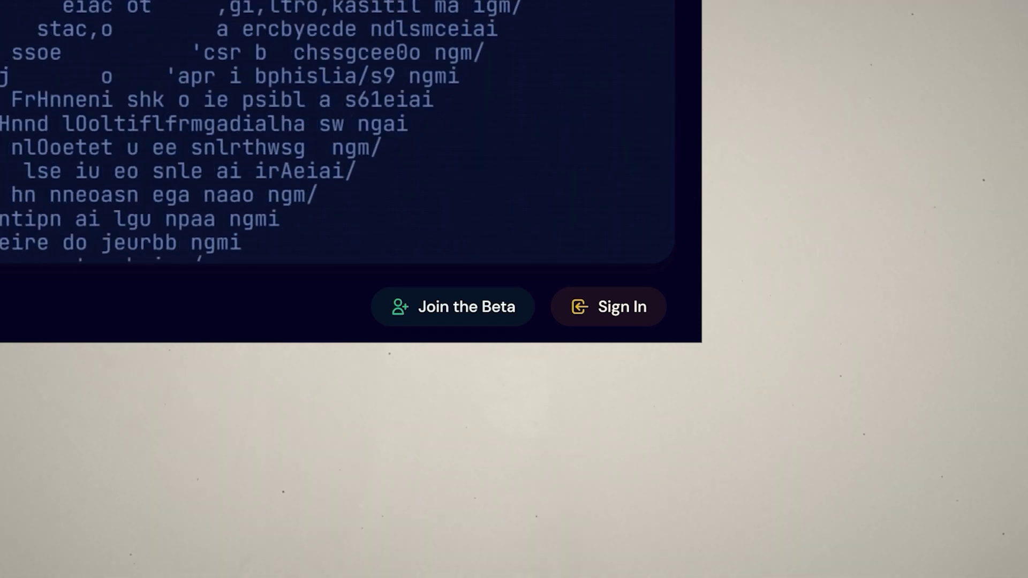
click(466, 320)
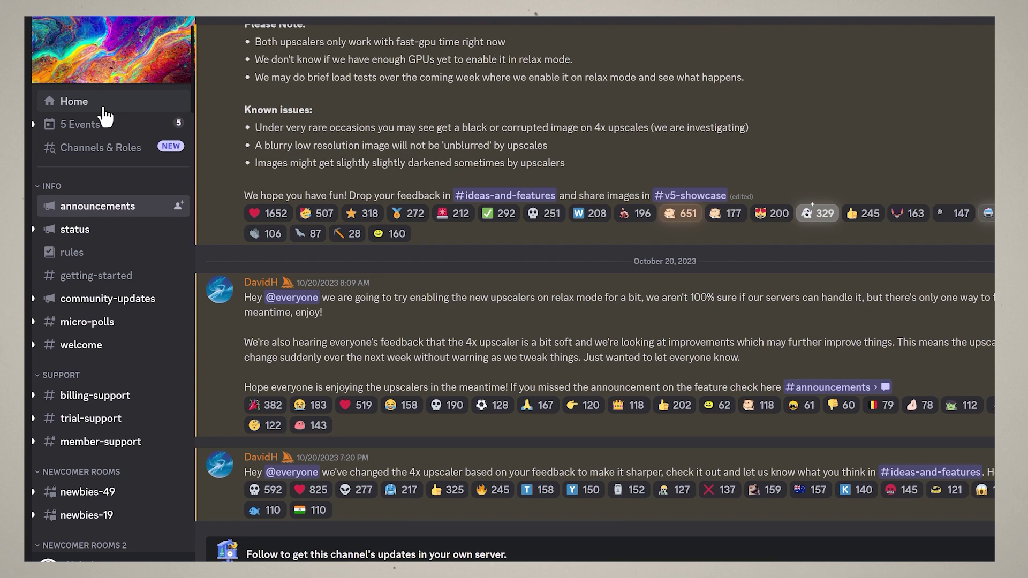
- View the Midjourney server's Home highlights, then its rules, getting-started and community-updates channels
click(102, 109)
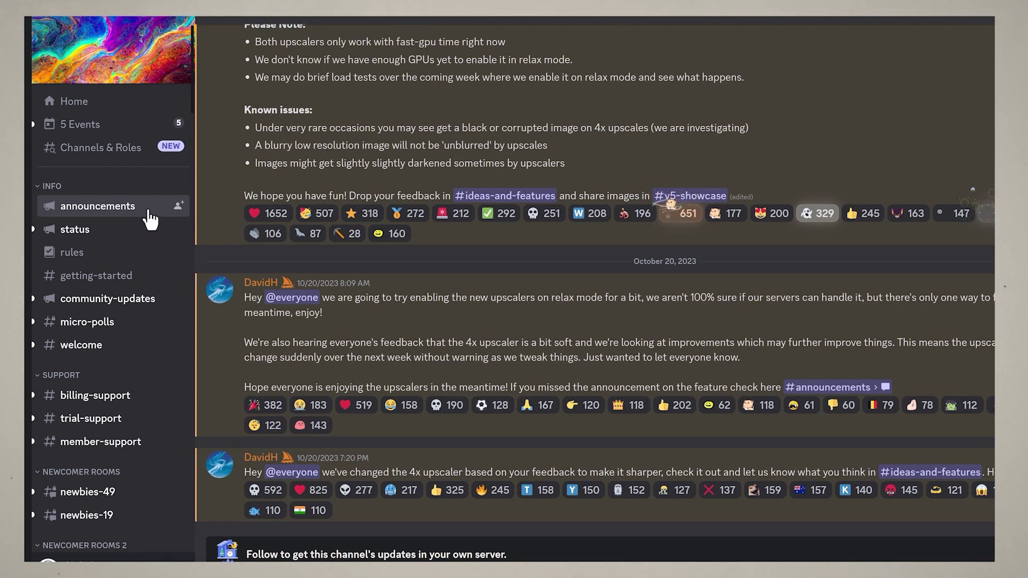
click(152, 256)
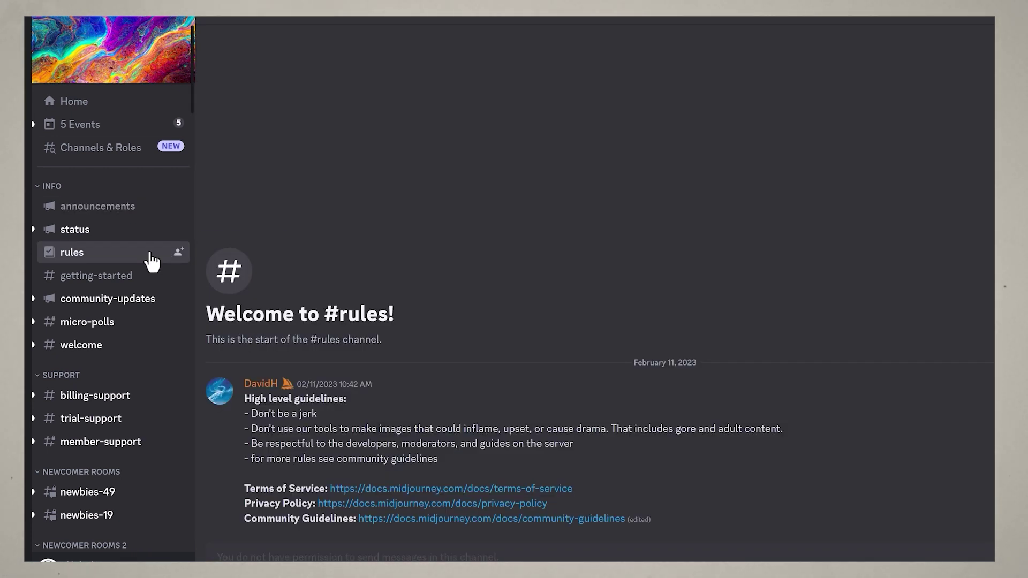
click(148, 282)
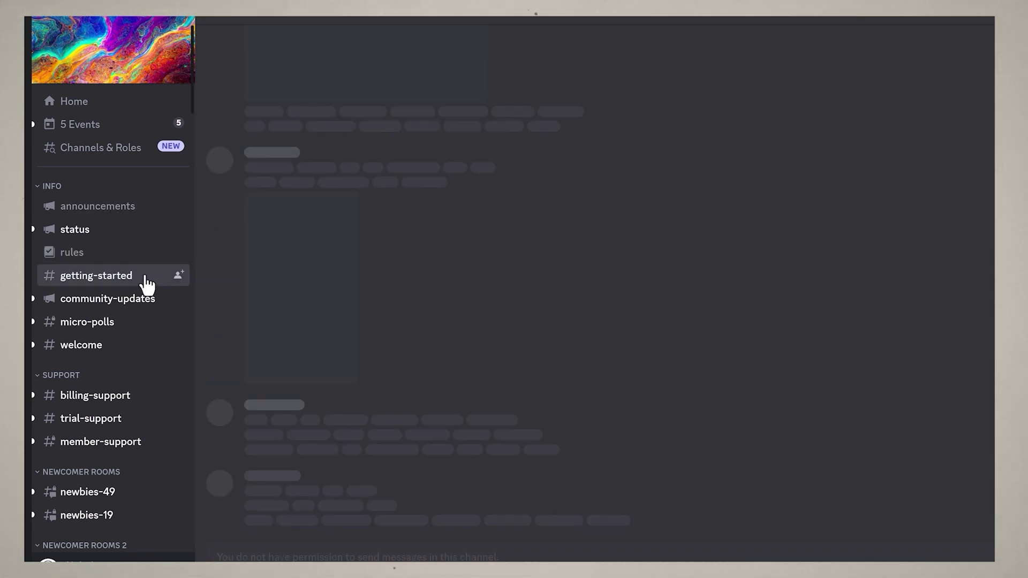
click(152, 314)
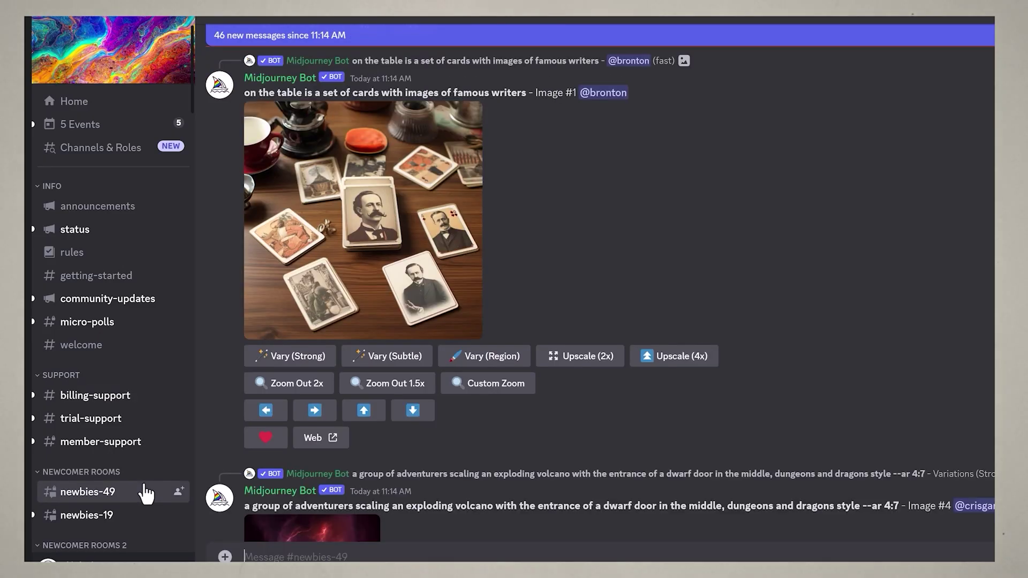
- Scroll through other users' Midjourney Bot image results in the newbies-49 channel
scroll(143, 488, down, 5)
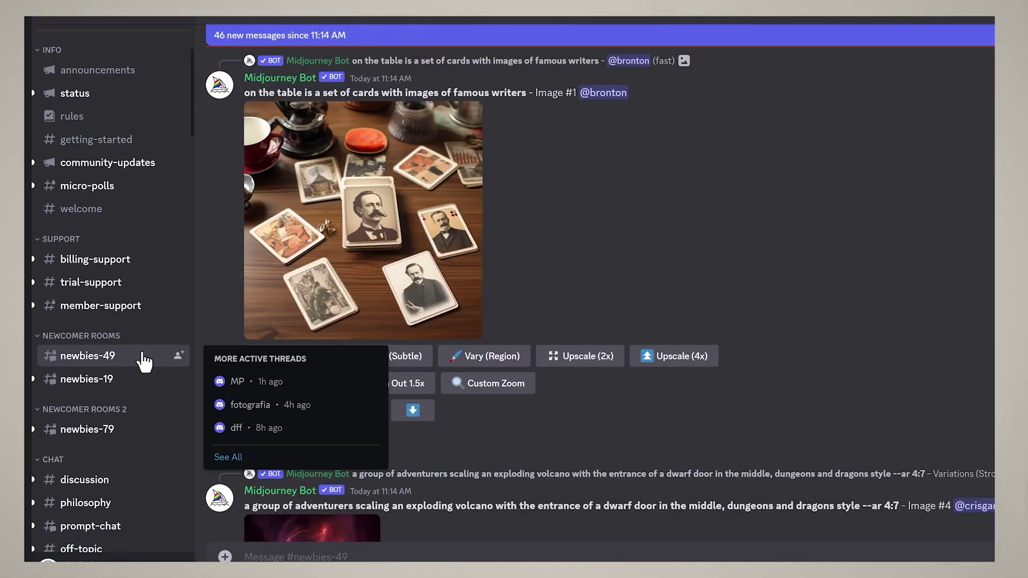
scroll(142, 360, down, 2)
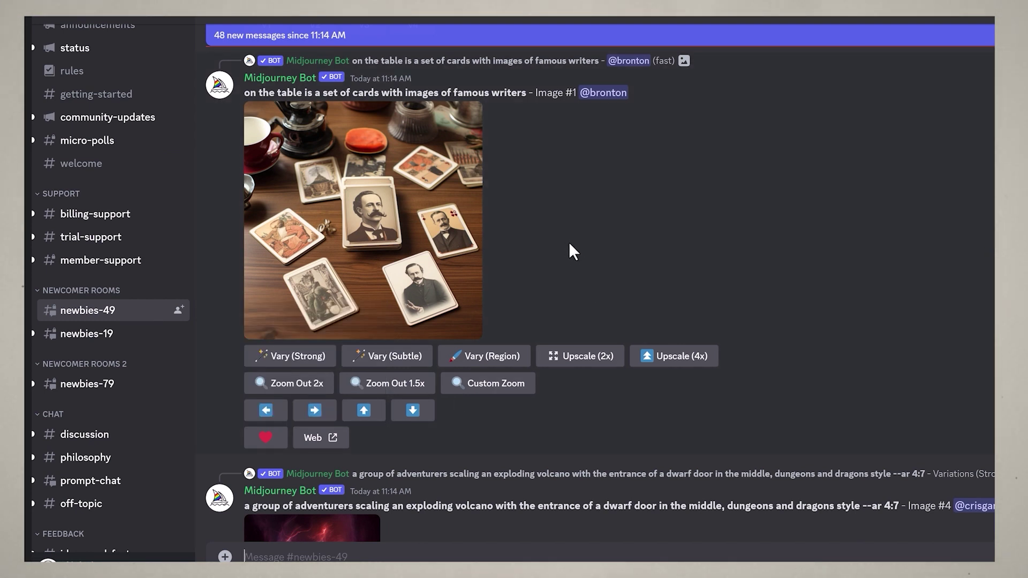
scroll(573, 245, down, 7)
scroll(593, 284, down, 7)
scroll(592, 282, down, 2)
scroll(593, 285, down, 11)
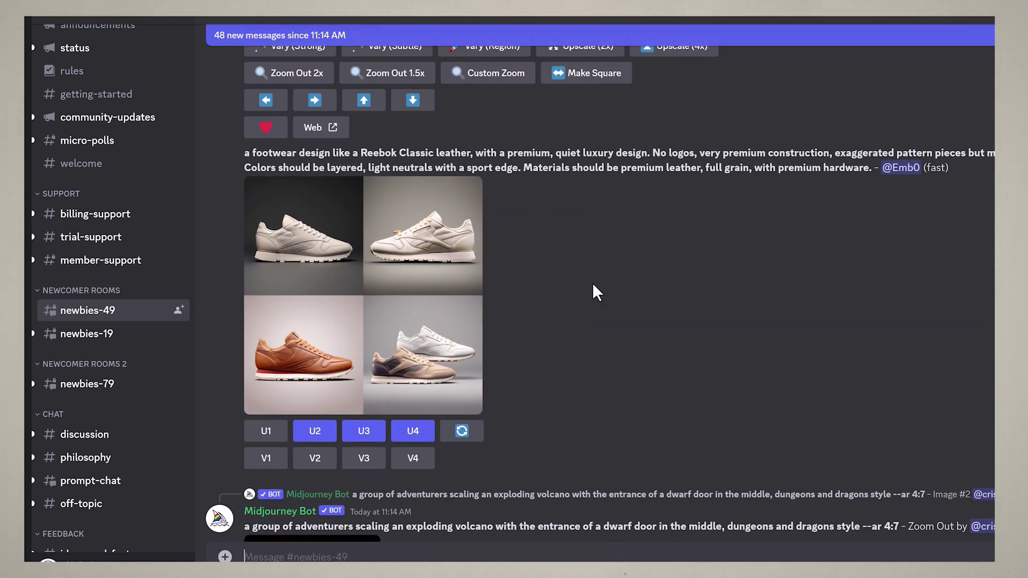
scroll(592, 283, down, 1)
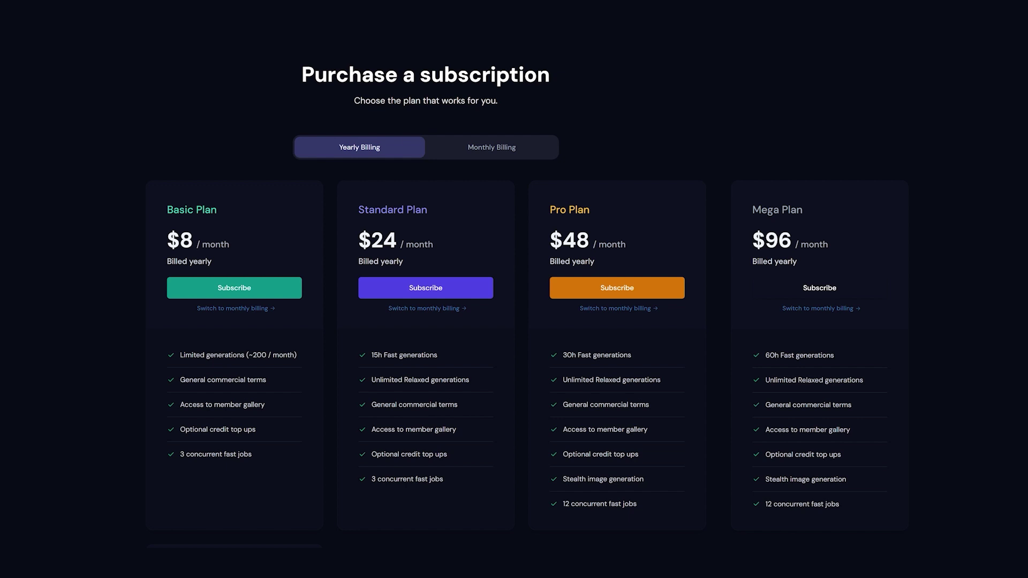
- Switch the subscription plans to Monthly Billing to compare their prices
click(485, 152)
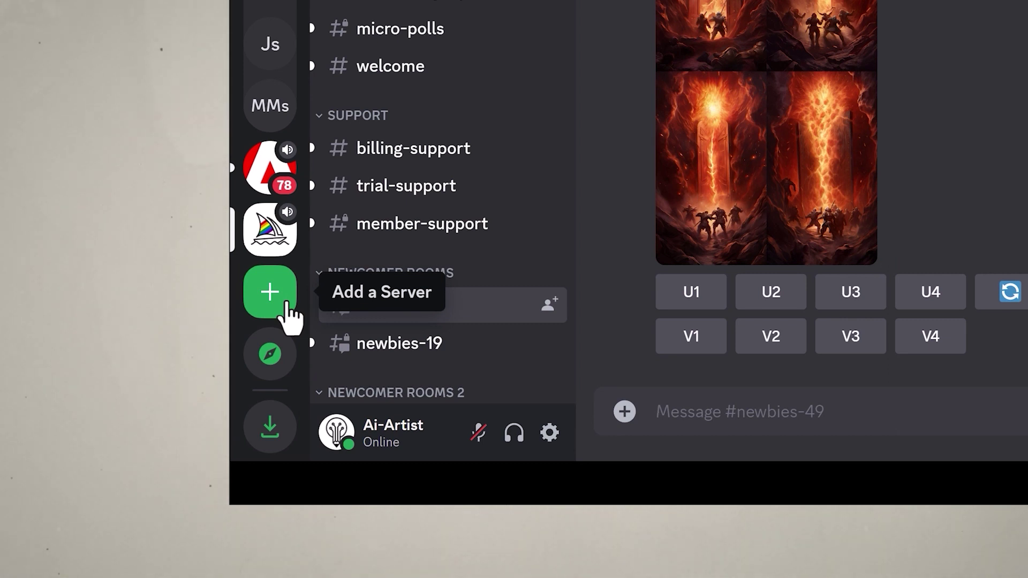
- Create a from-scratch server for me and my friends named 'Learn-AI server'
click(289, 316)
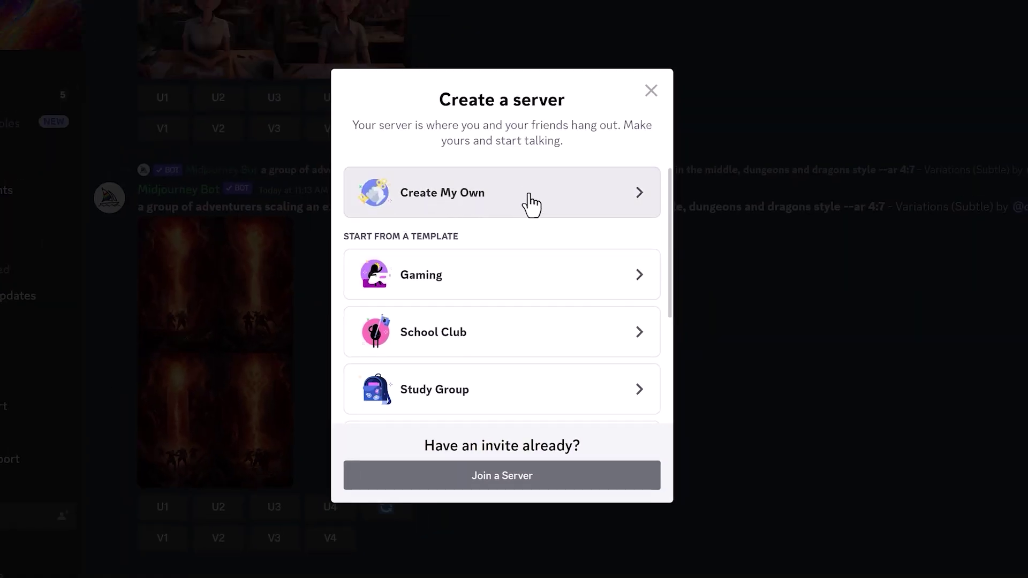
click(550, 217)
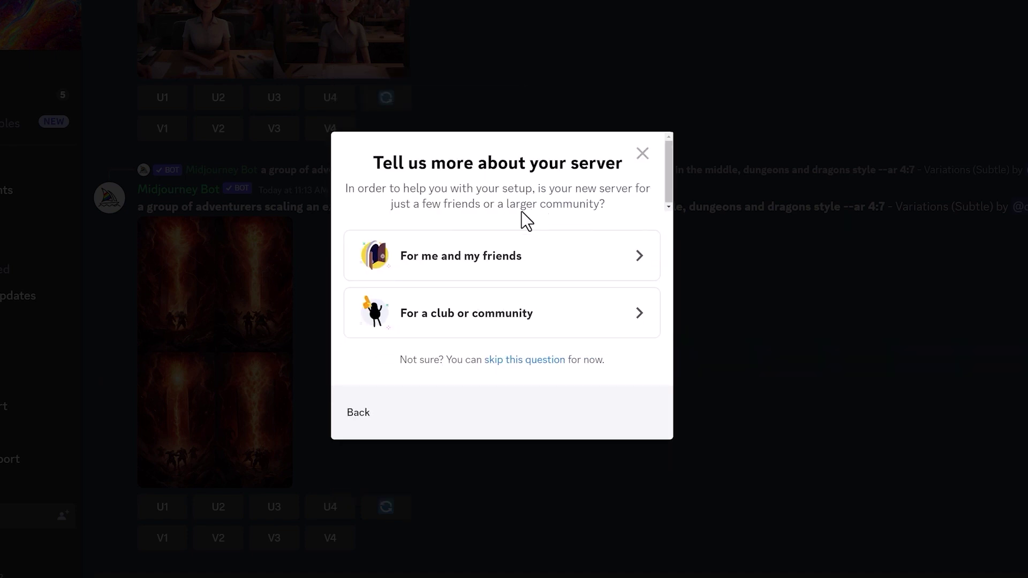
click(540, 268)
text(r)
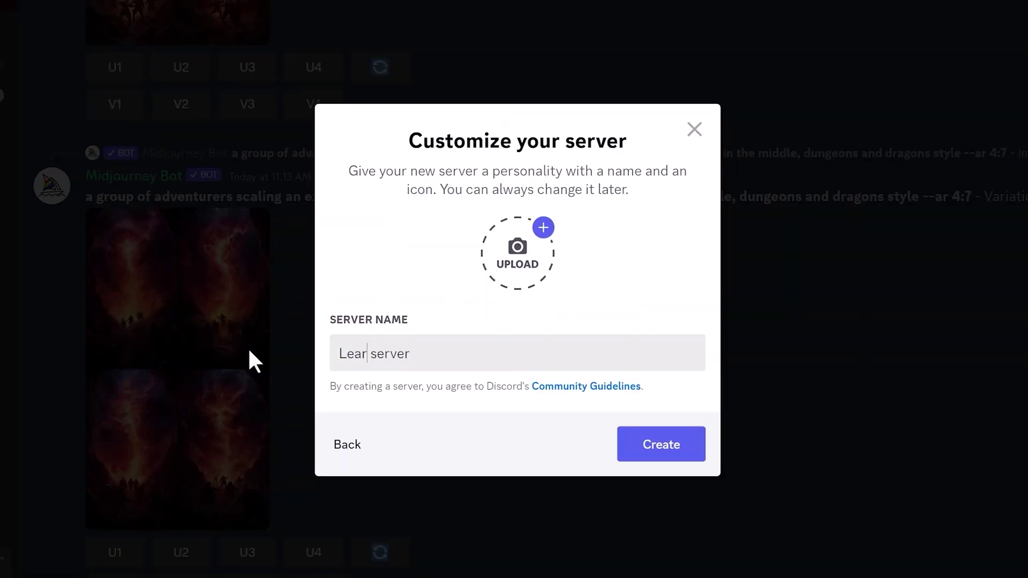
text(n-AI)
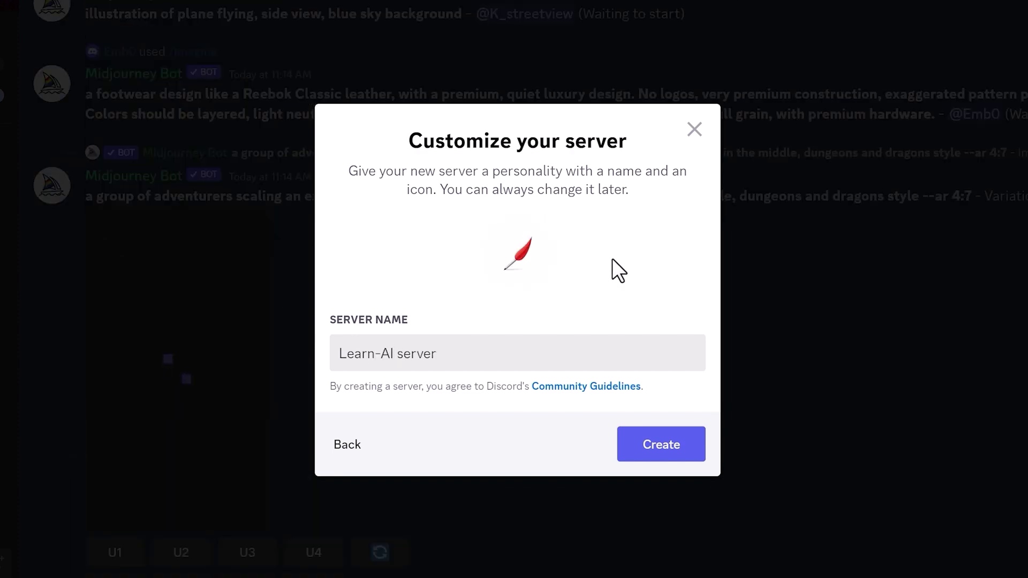
click(672, 443)
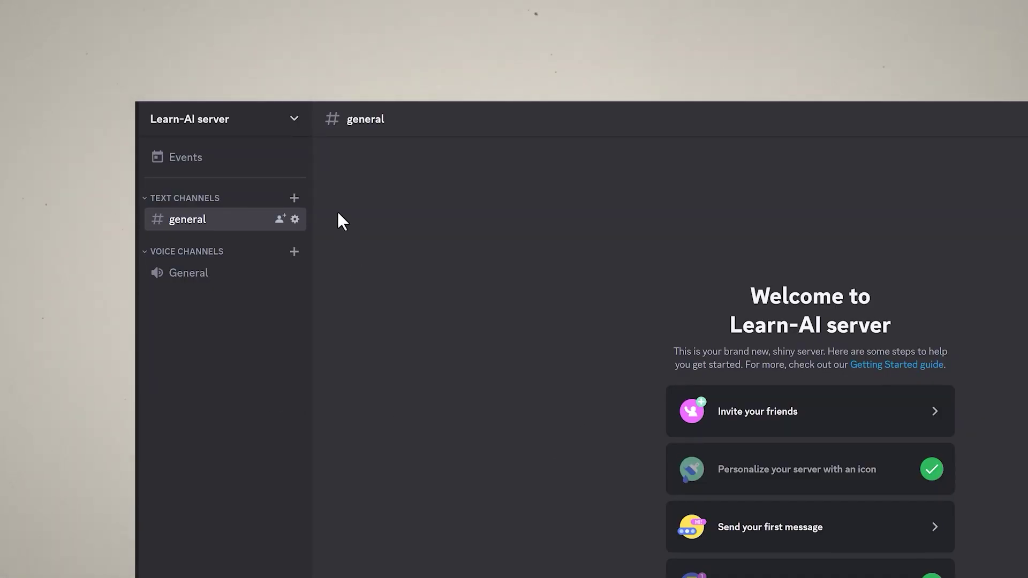
- Search the App Directory for 'midjourney' and open the Midjourney Bot's page
click(296, 123)
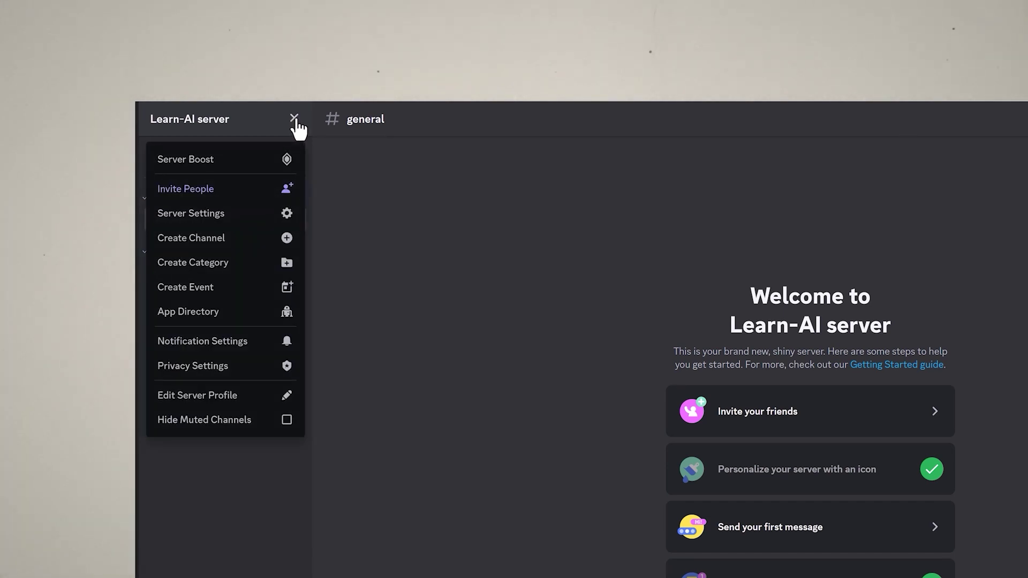
click(241, 313)
text(mid)
text(journey)
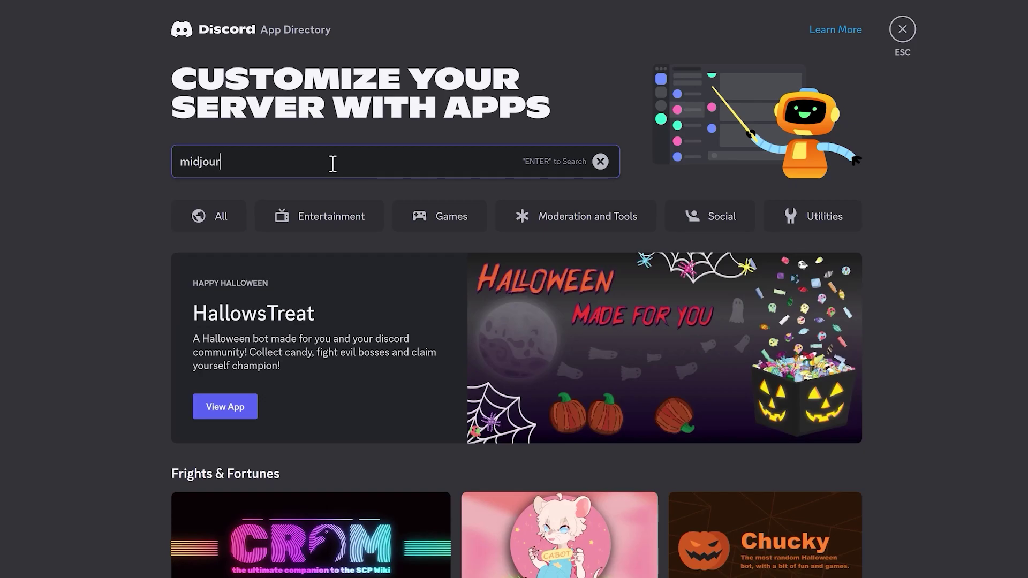
key(Return)
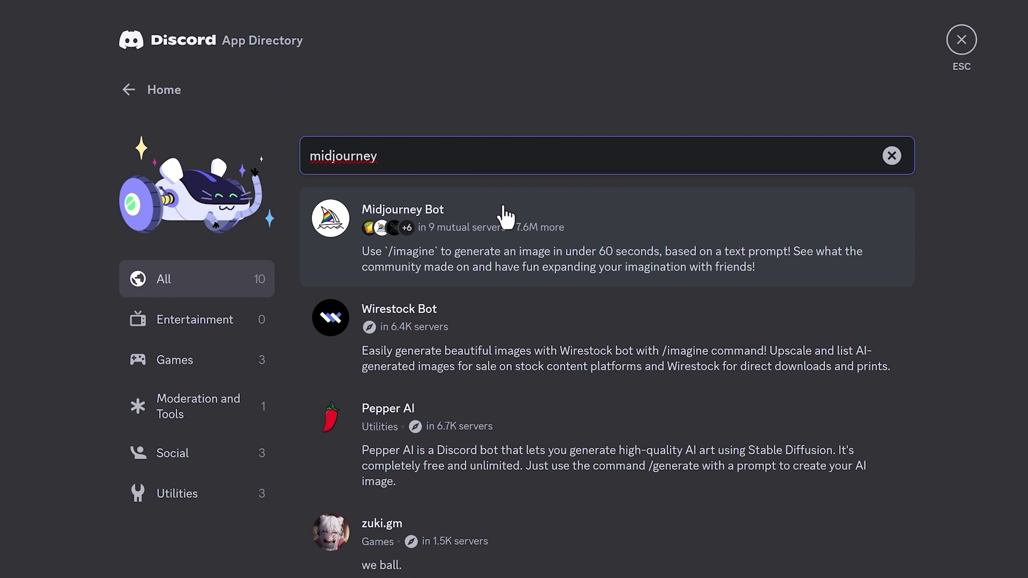
click(505, 216)
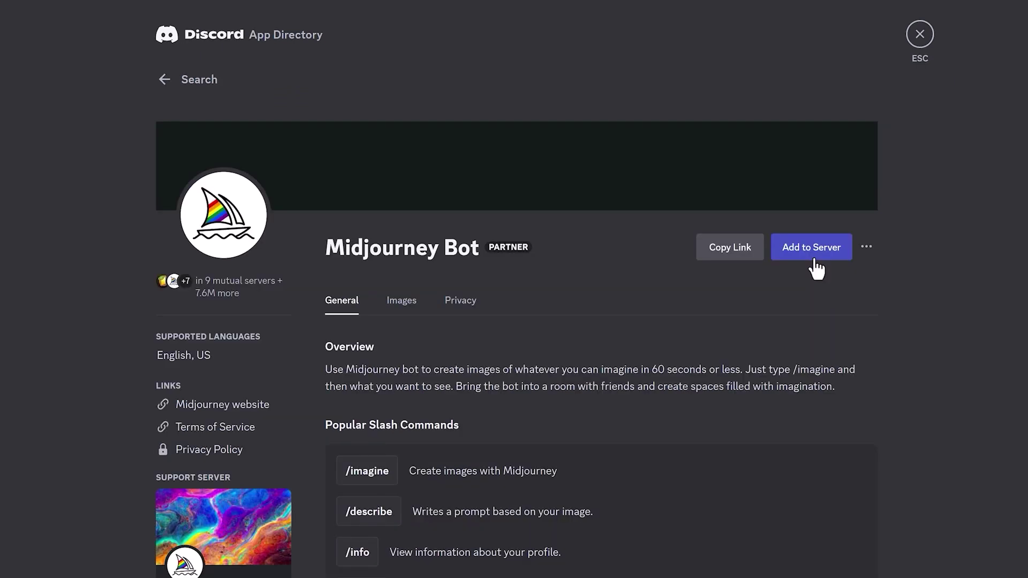
- Add the Midjourney Bot to Learn-AI server and authorize its requested permissions
click(815, 262)
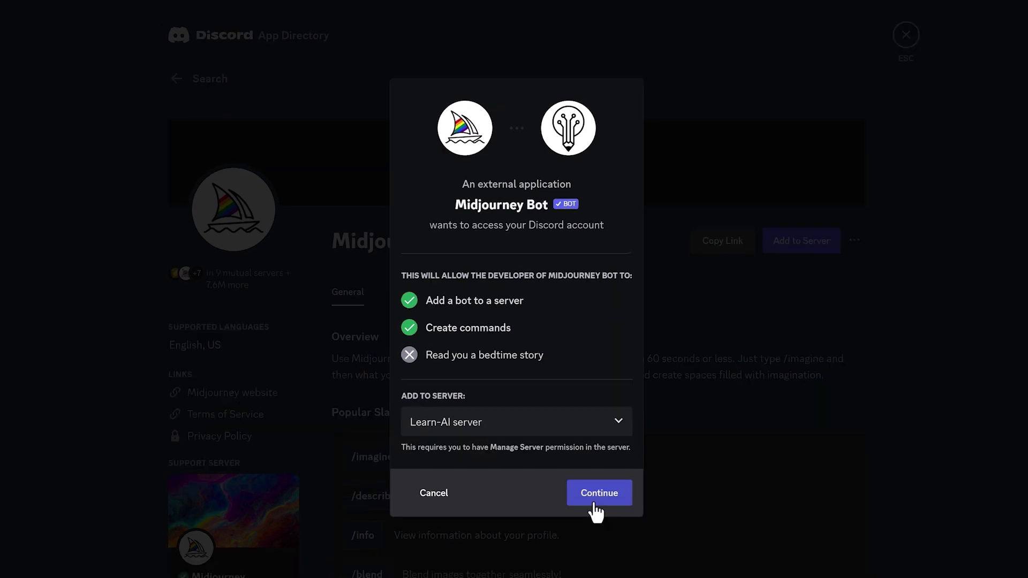
click(598, 493)
scroll(636, 354, down, 1)
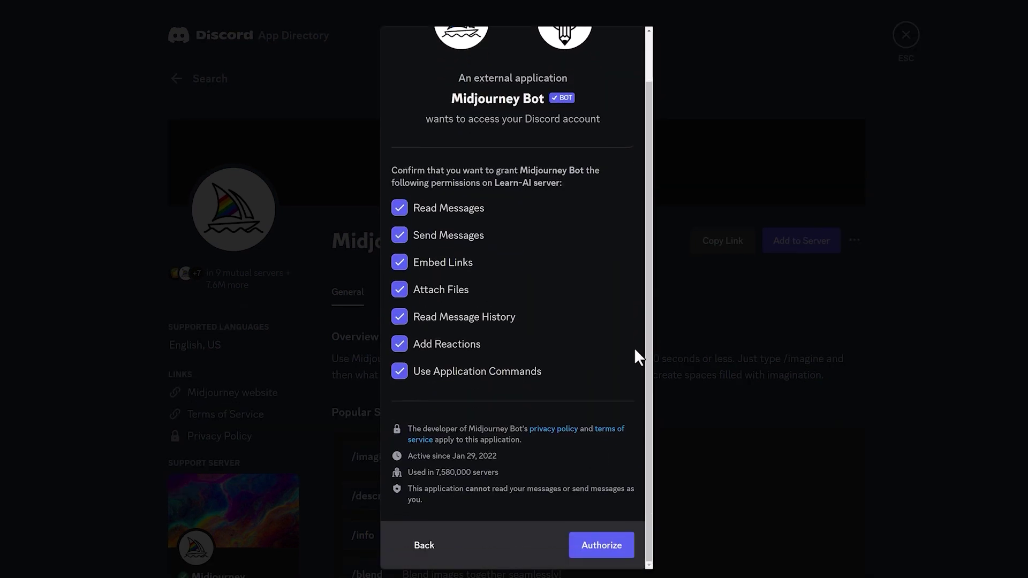
click(600, 556)
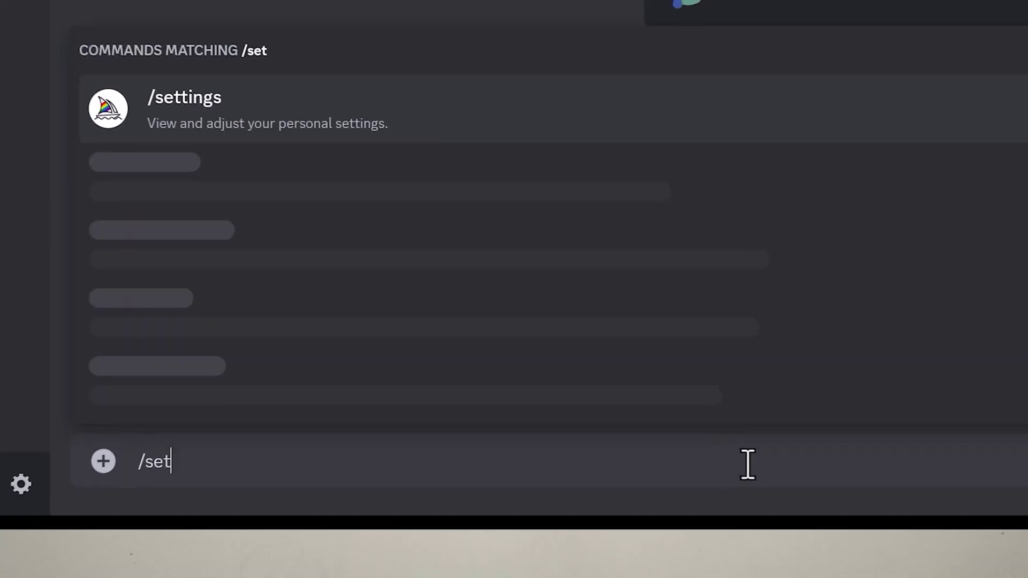
- Send the /settings command to the Midjourney Bot in the general channel
text(tings)
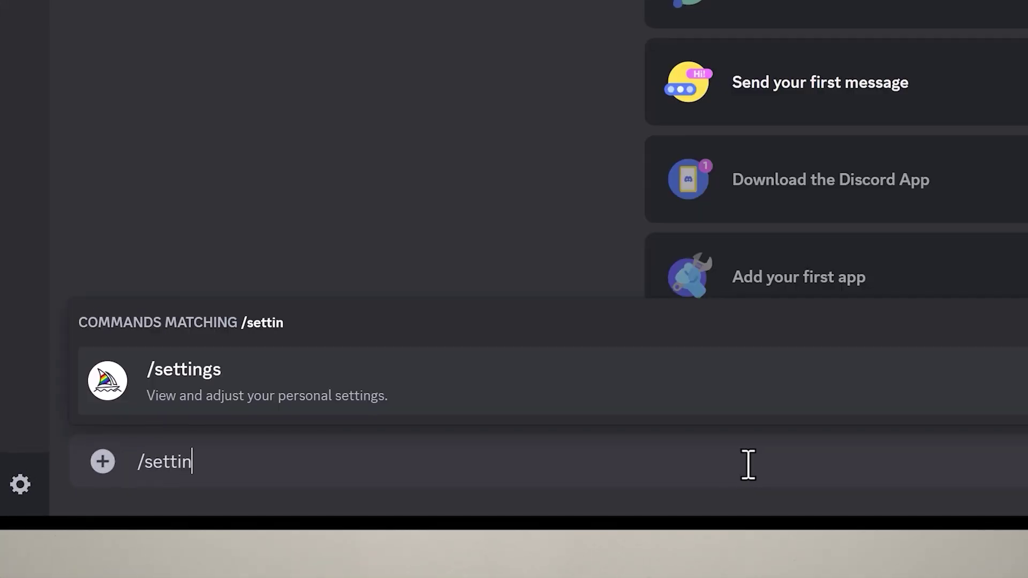
key(Return)
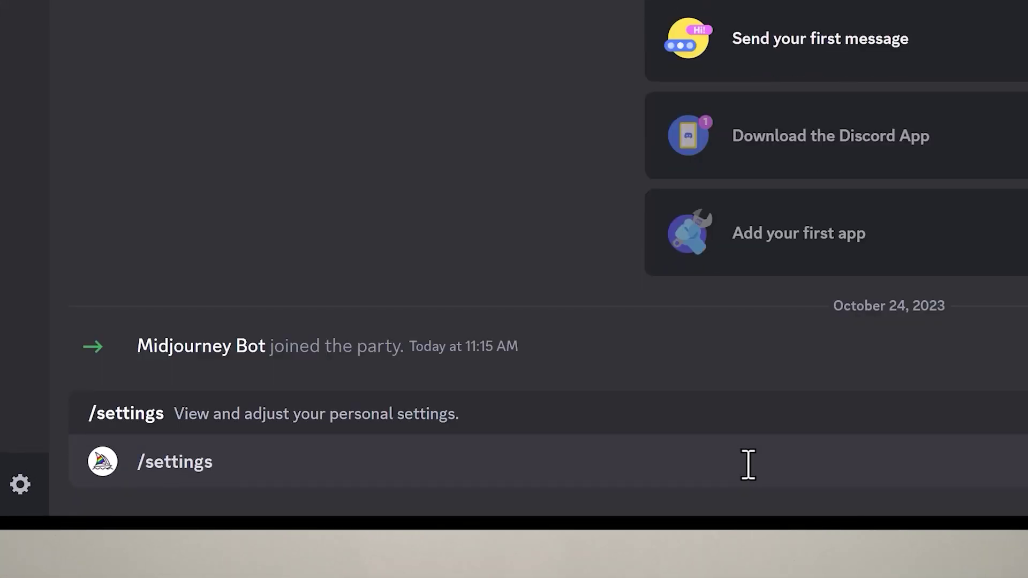
key(Return)
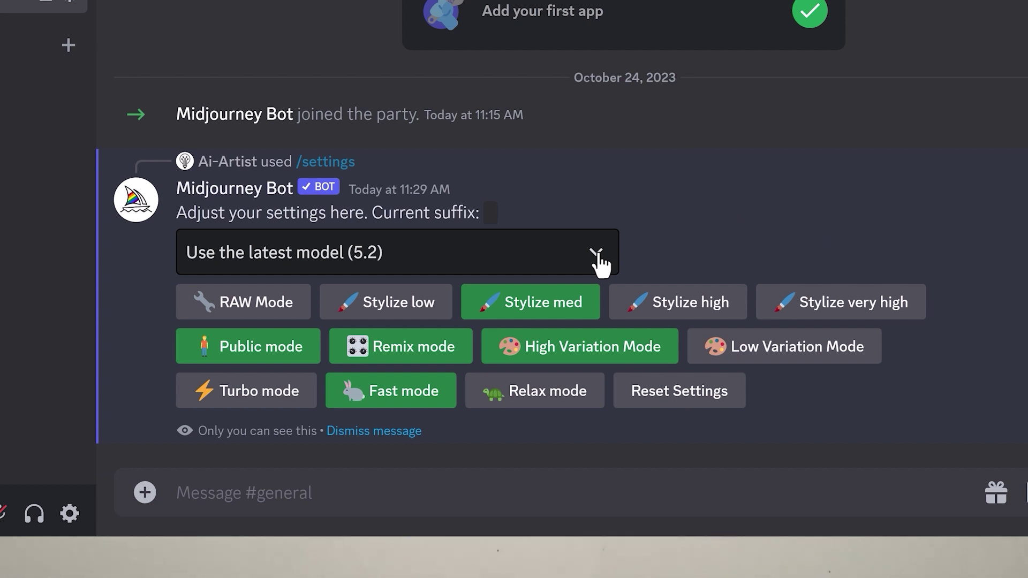
- Open the model version dropdown and scroll through the available Midjourney versions
click(597, 254)
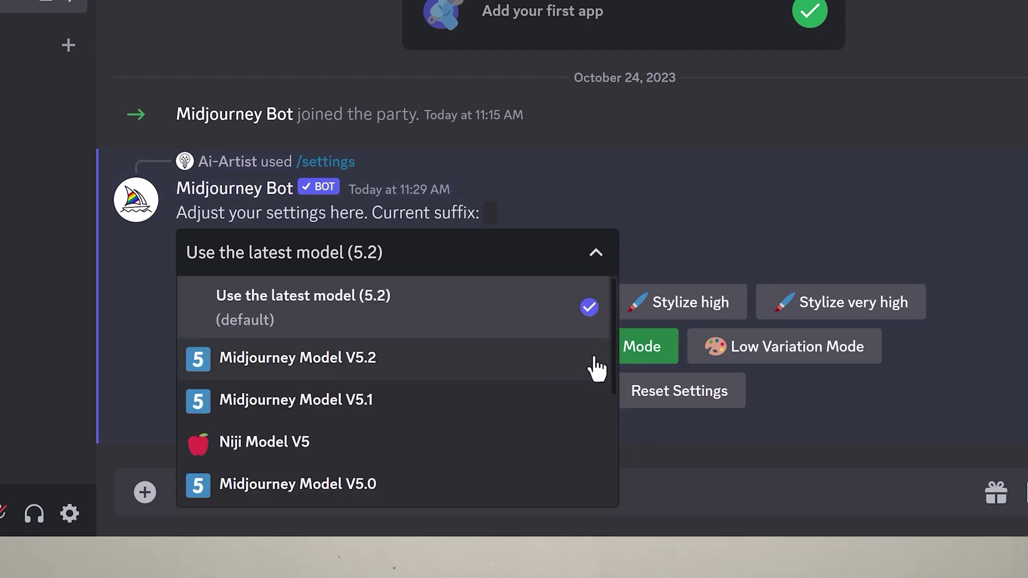
scroll(595, 368, down, 1)
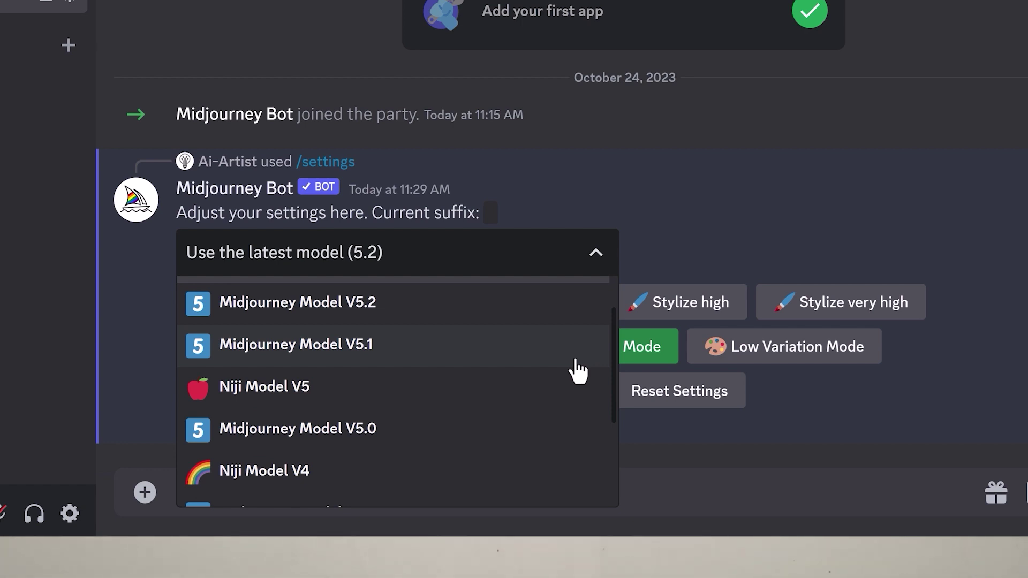
scroll(576, 388, down, 1)
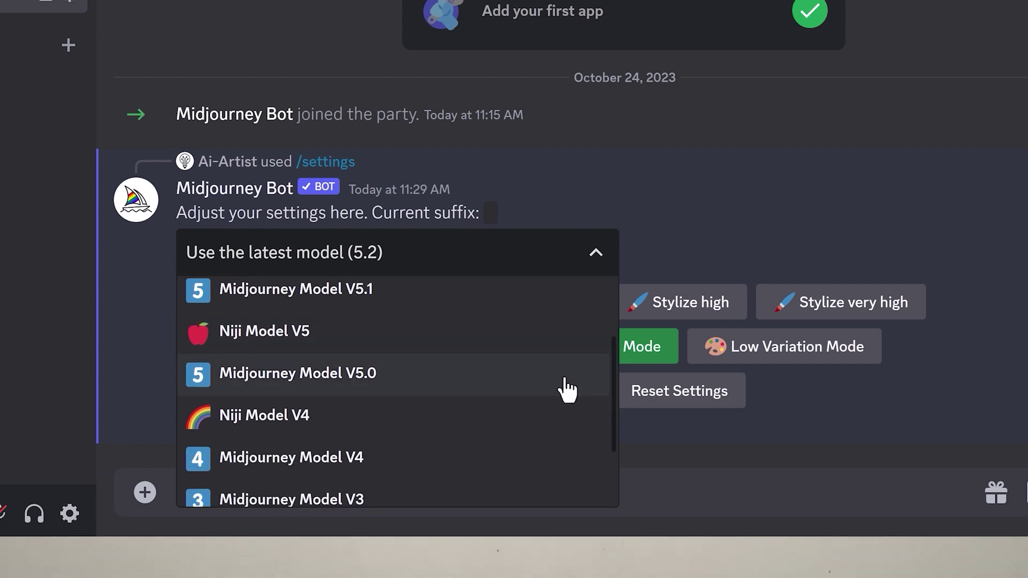
scroll(568, 389, down, 2)
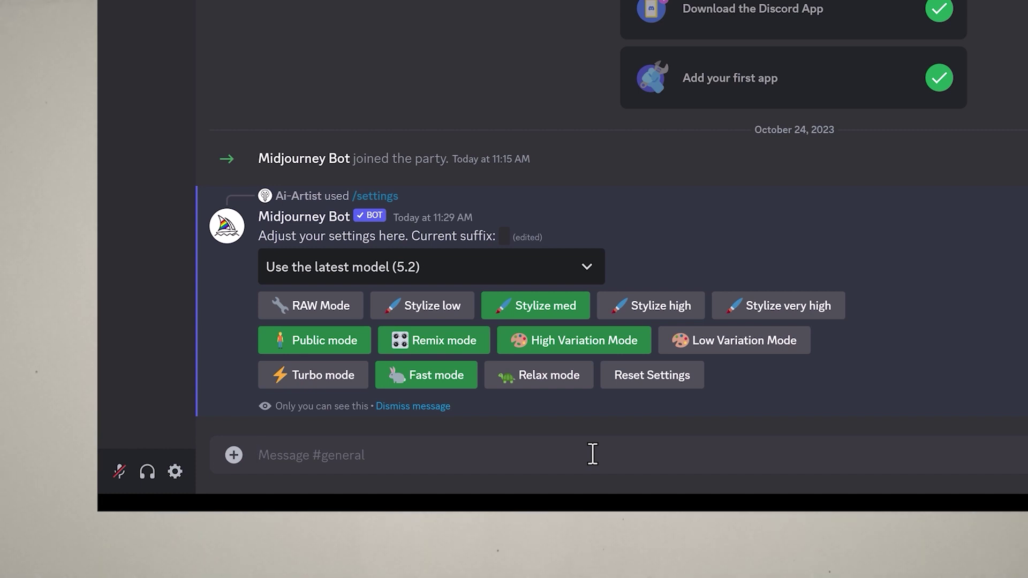
- Send an /imagine command with the prompt 'ninja cat' to the Midjourney Bot
text(/imagi)
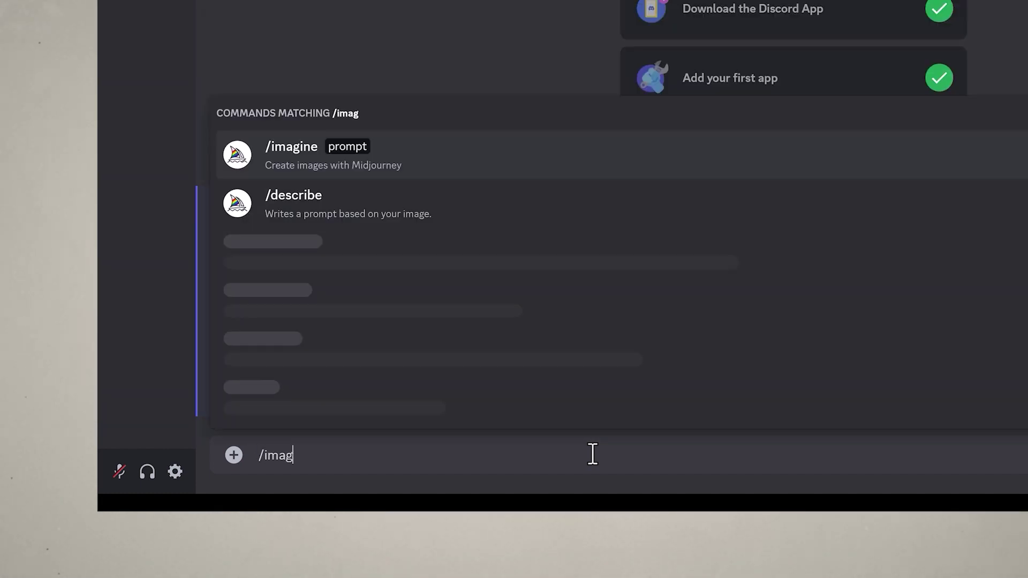
key(Return)
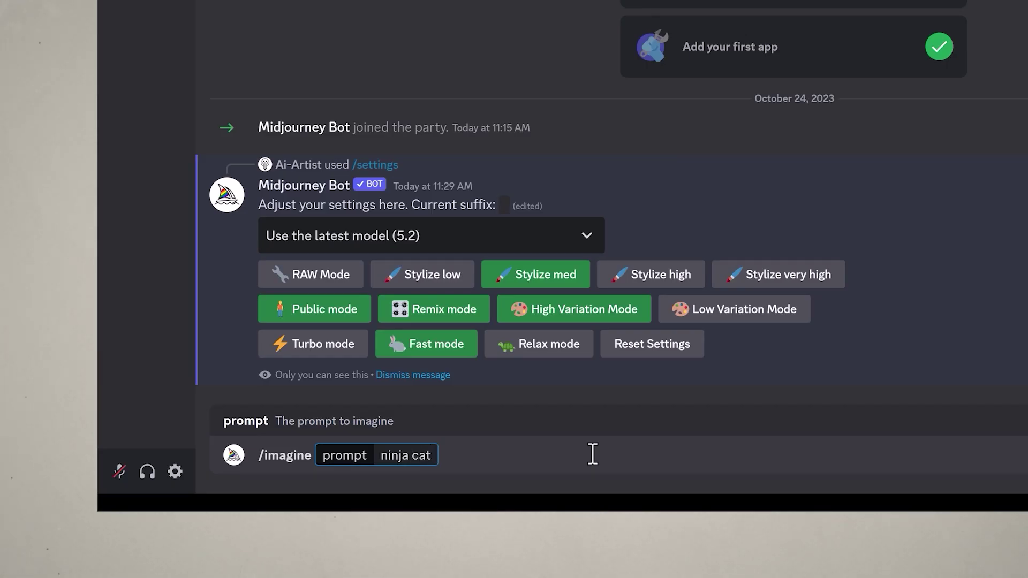
key(Return)
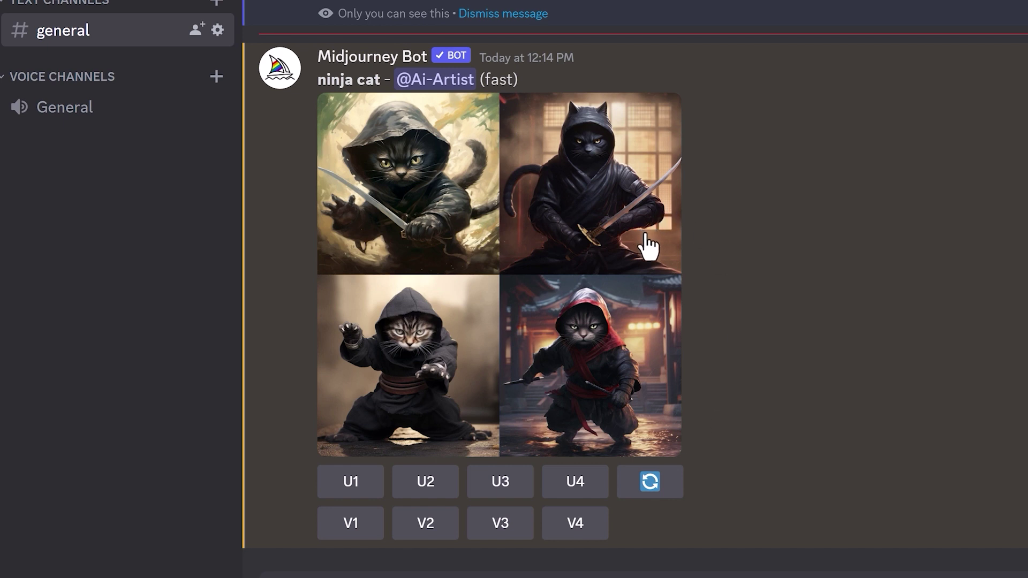
- Upscale ninja cat Image #2 with U2 and save the enlarged image to the computer
click(456, 500)
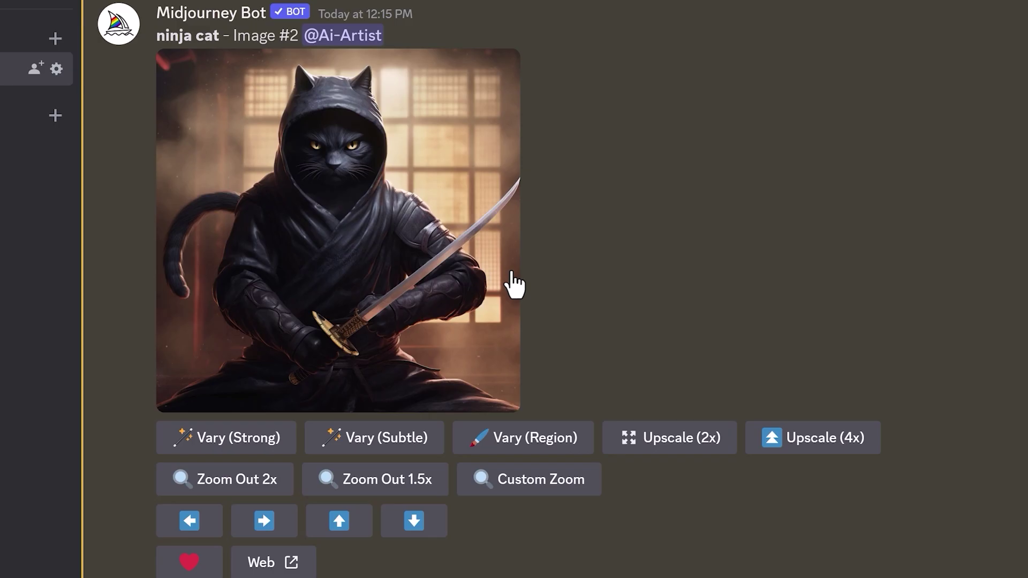
click(512, 274)
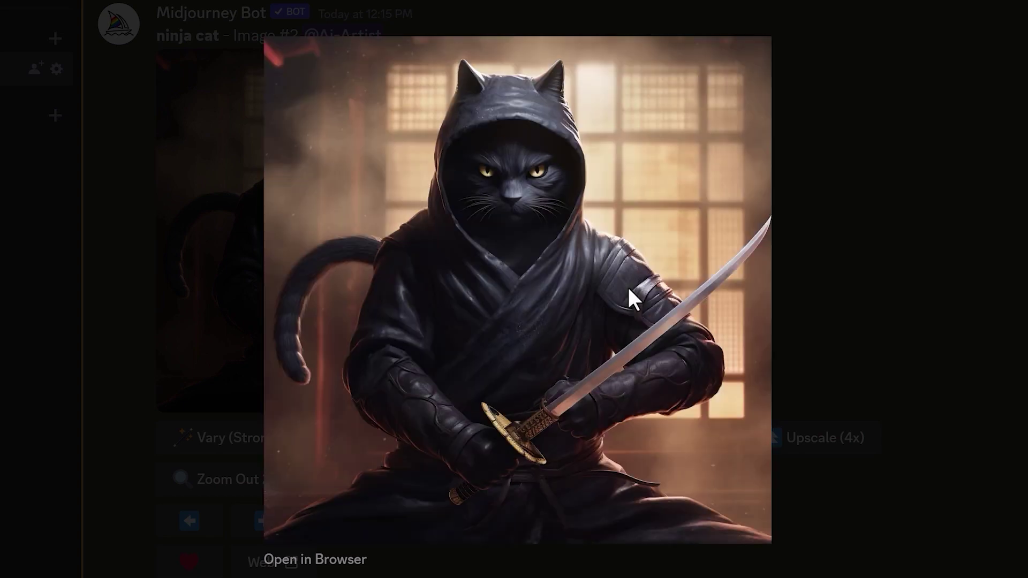
right_click(635, 202)
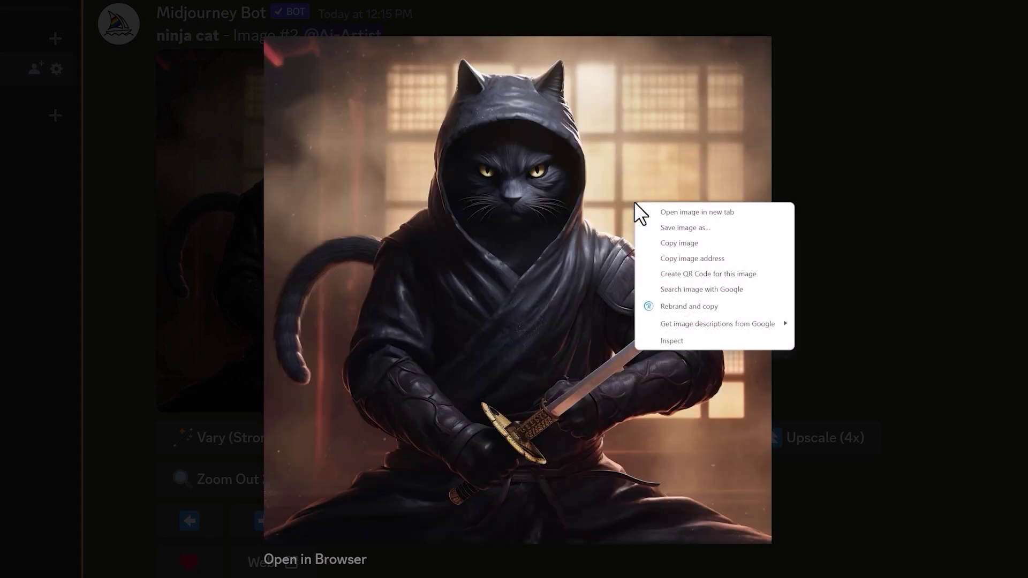
click(694, 230)
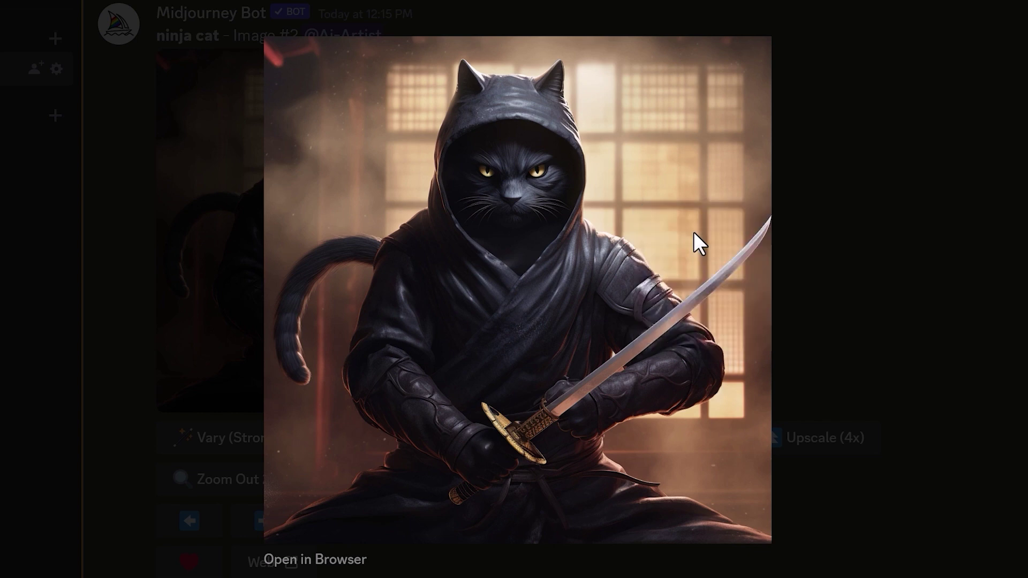
key(Escape)
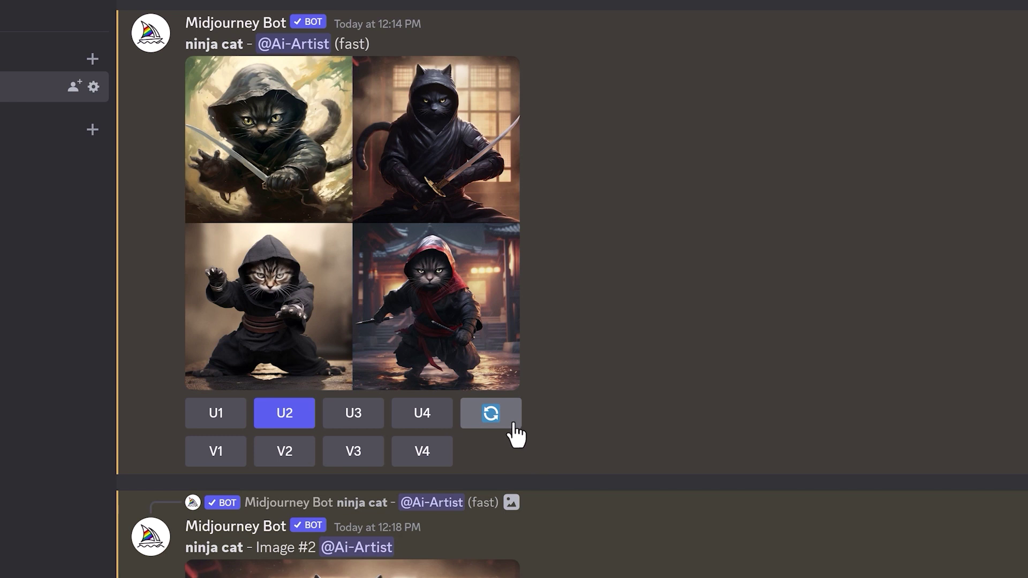
- Reroll the 'ninja cat' prompt to generate four new images
click(513, 423)
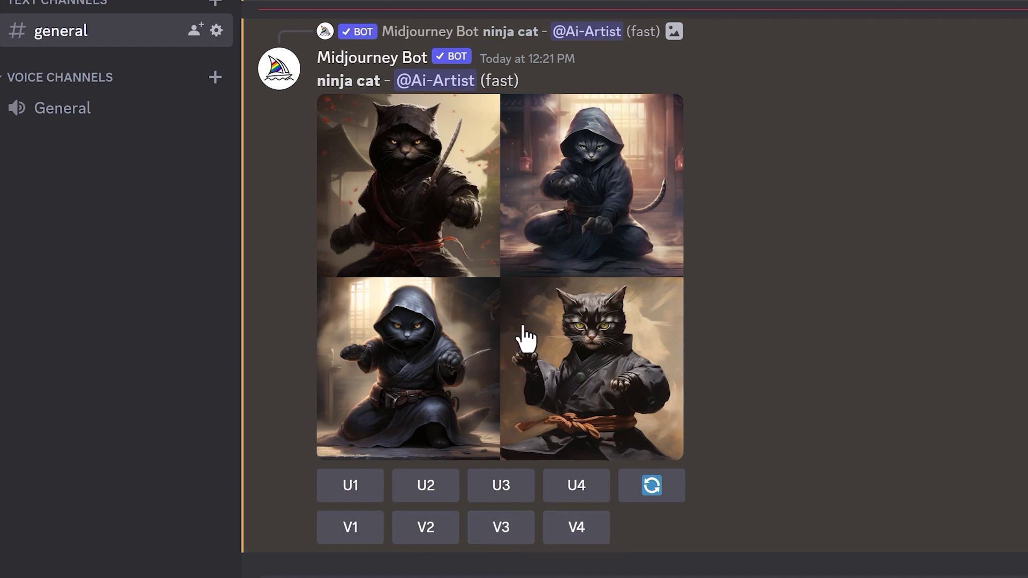
- Submit V2 variations of the new ninja cat image, then switch Midjourney to RAW Mode
click(434, 544)
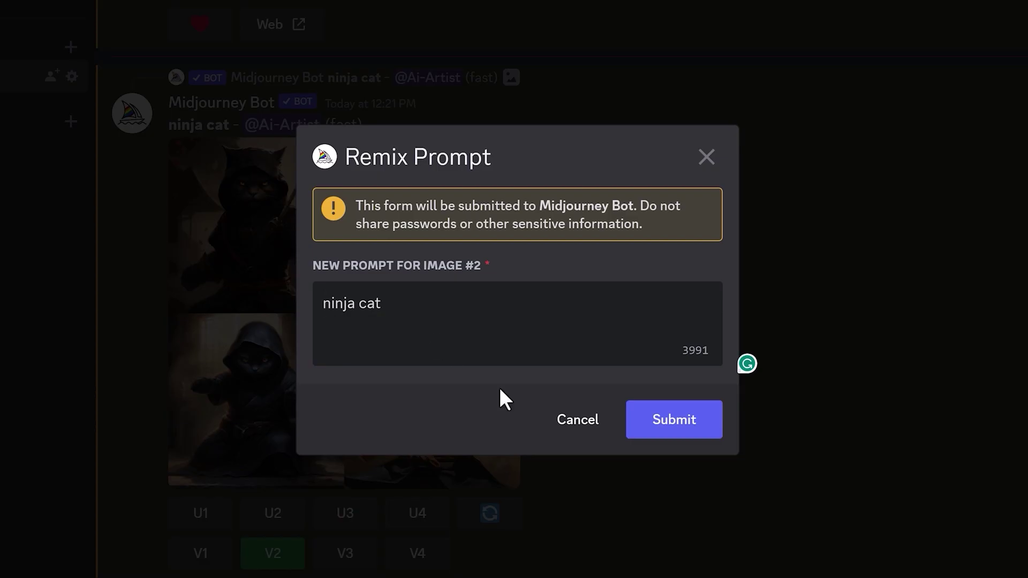
click(674, 423)
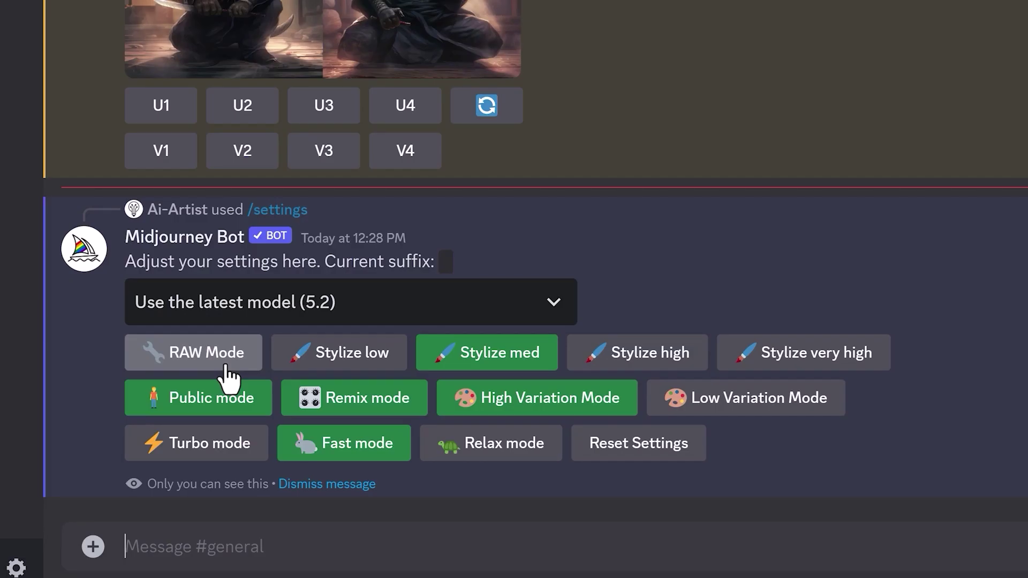
click(226, 366)
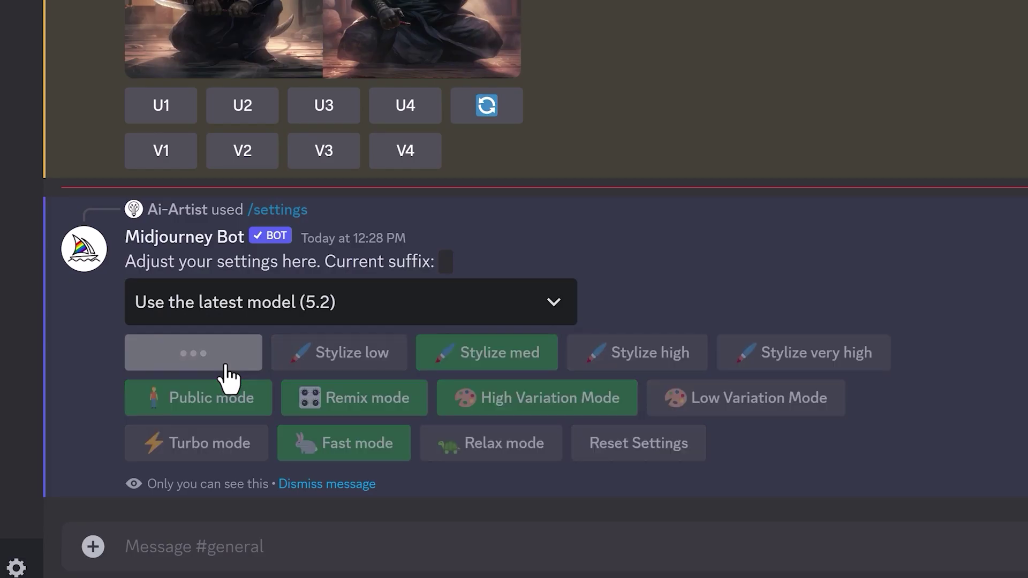